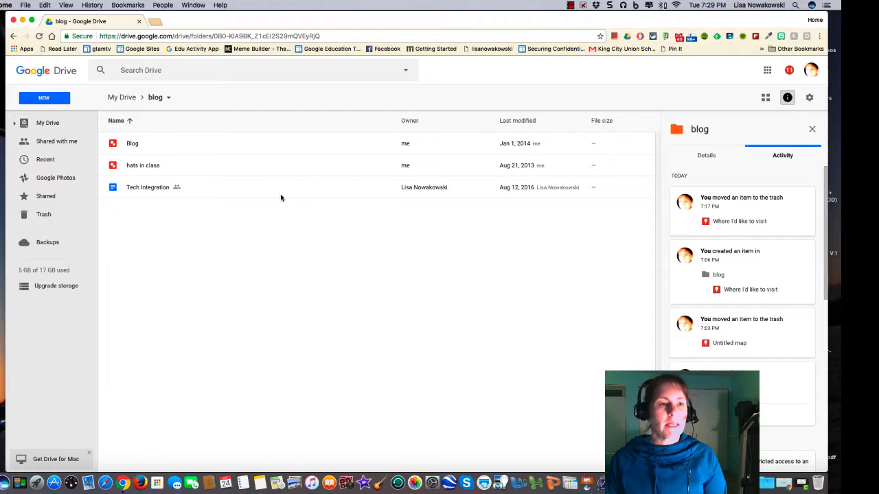
In the blog folder, highlight the Drive web address, then open and dismiss the Google apps list
click(223, 119)
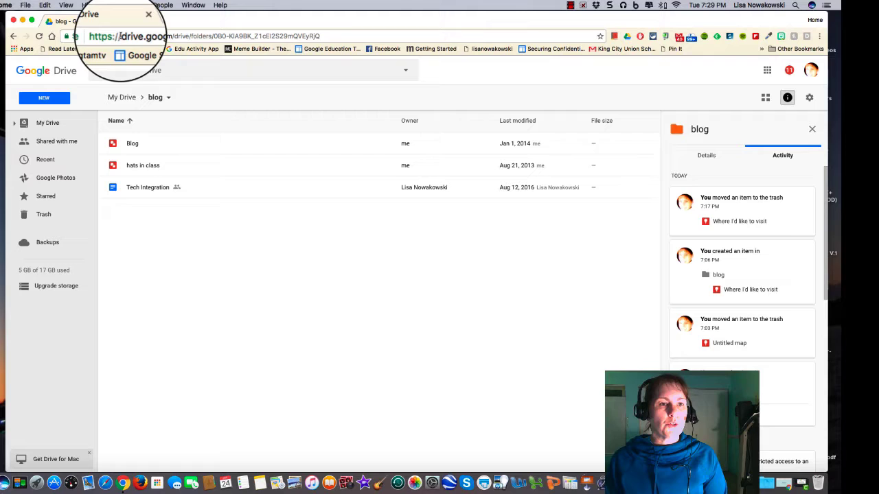
drag(120, 36, 152, 35)
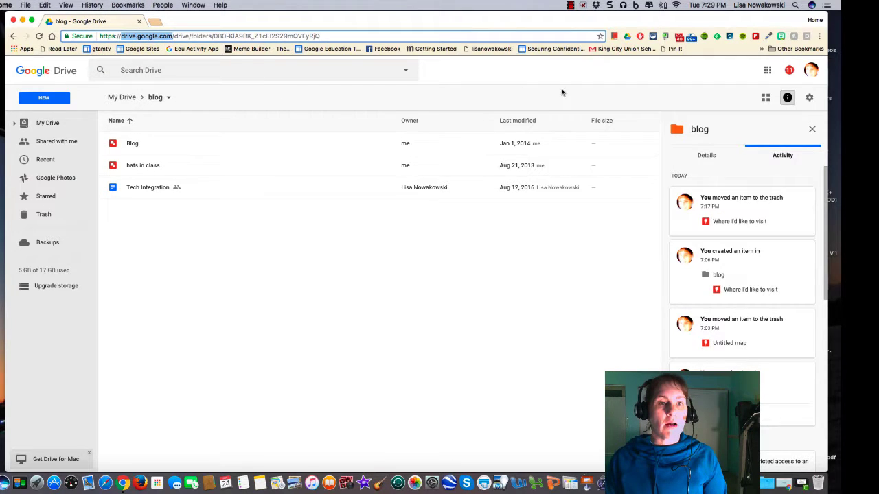
click(581, 83)
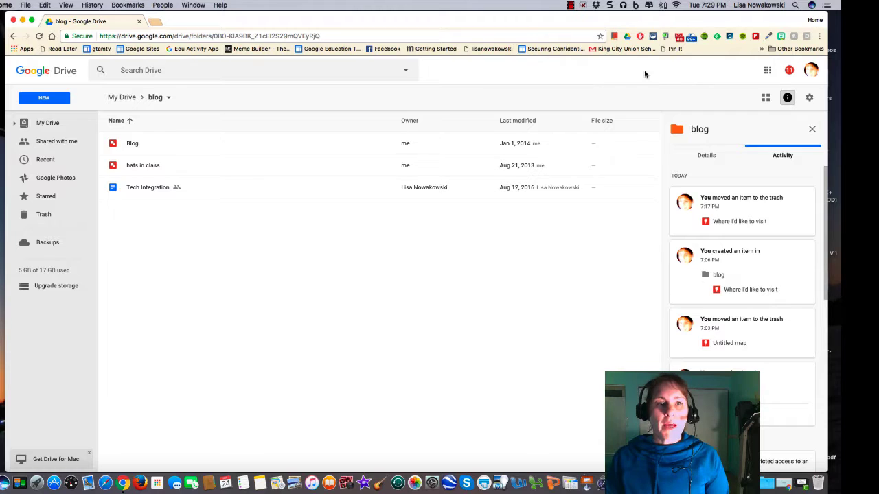
click(768, 70)
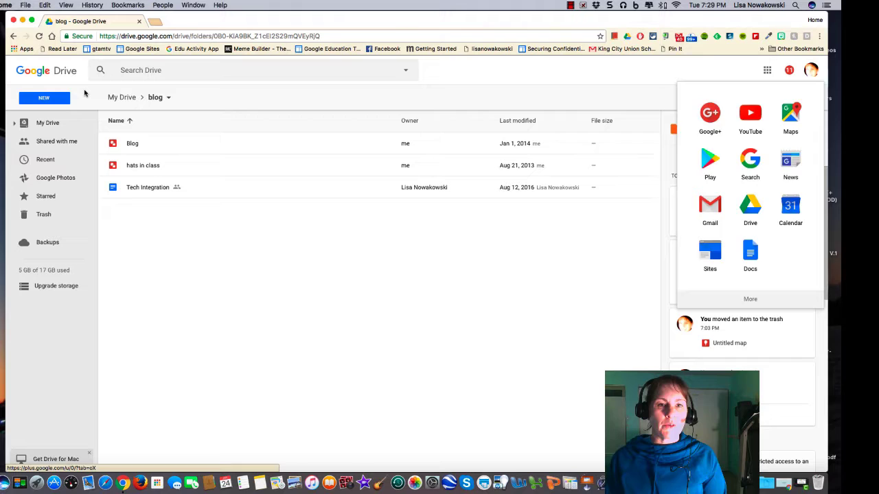
key(Escape)
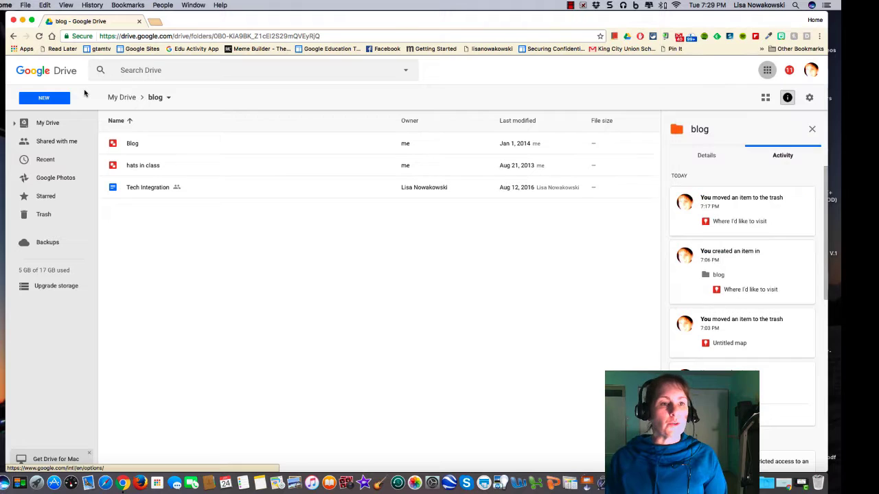
Create a new Google My Maps map from the blog folder's New > More menu
click(46, 100)
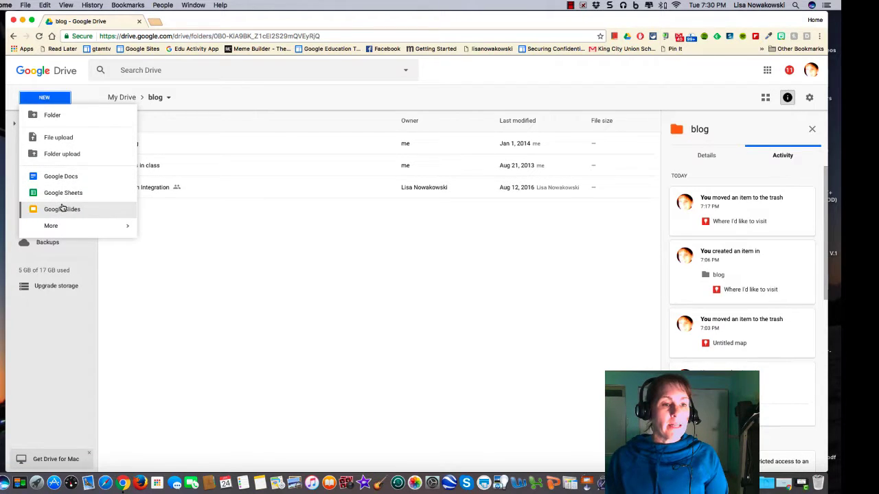
mouse_move(52, 231)
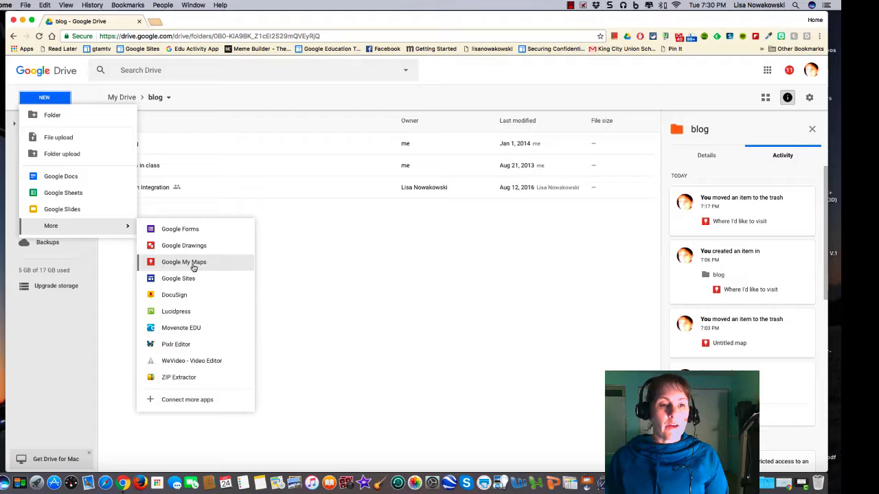
click(153, 263)
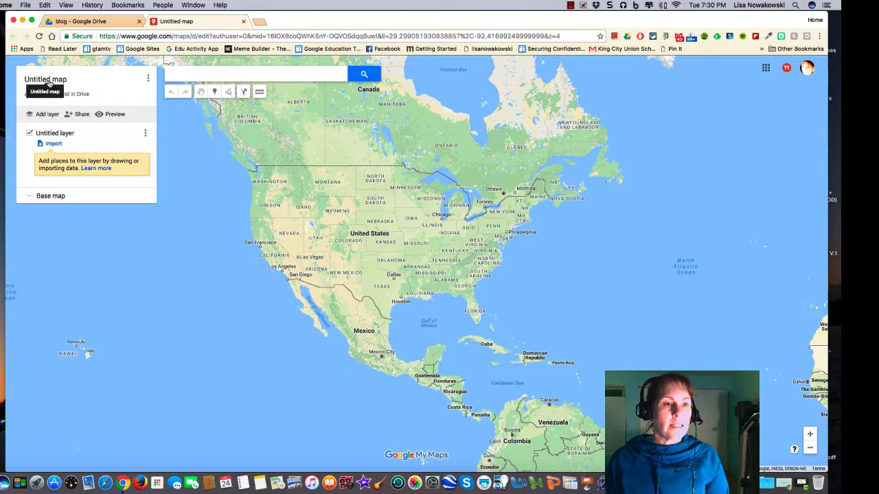
Change the untitled map's title to 'Visit' and save it
click(48, 82)
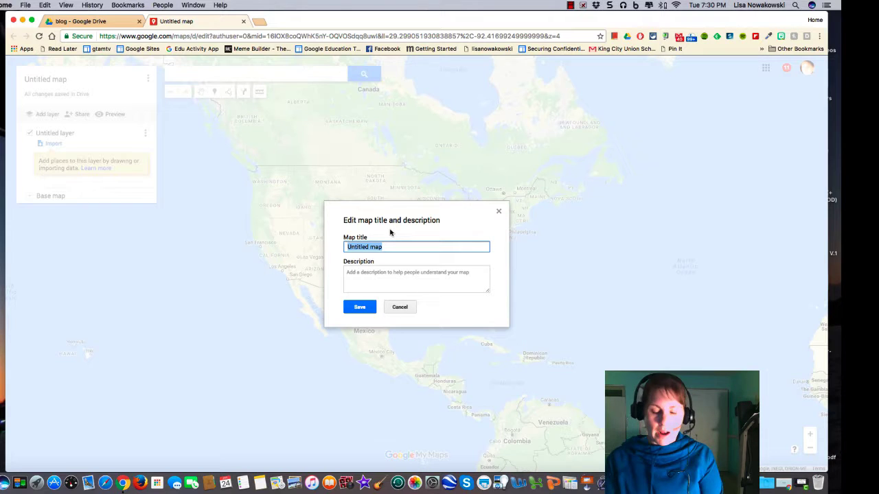
text(Visit)
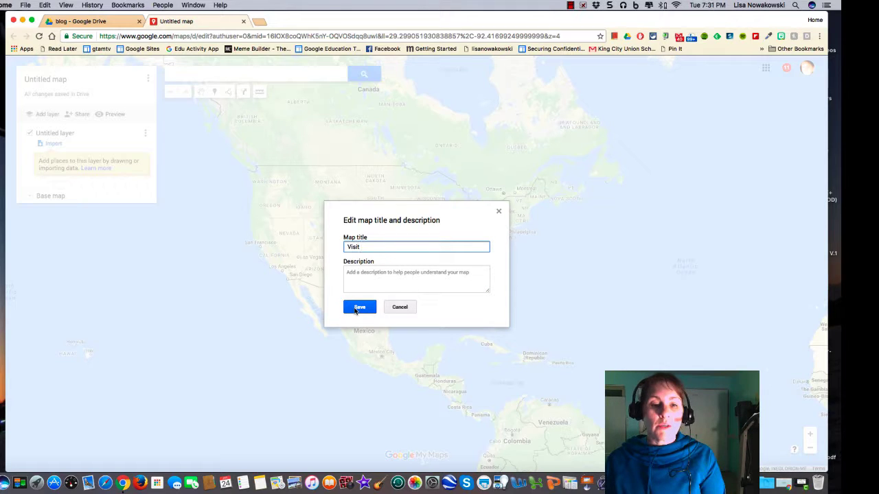
click(356, 309)
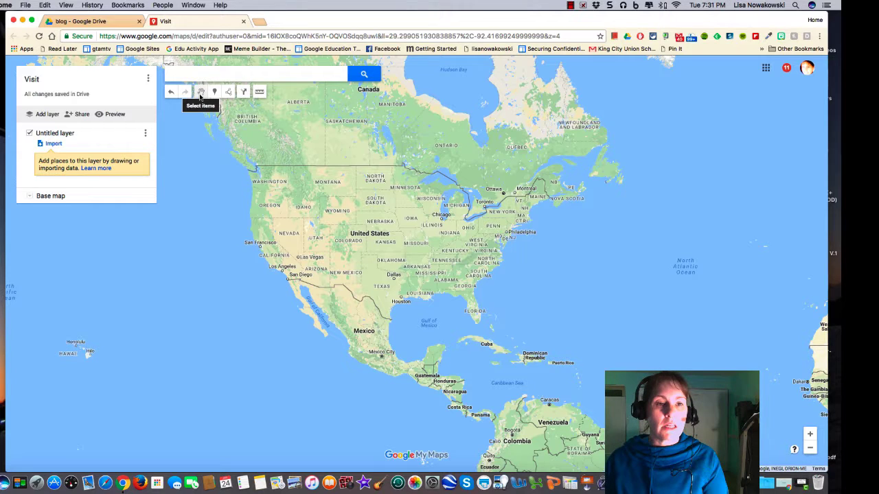
Pan the map and zoom in two levels to centre the eastern US around Ohio and Kentucky
click(200, 94)
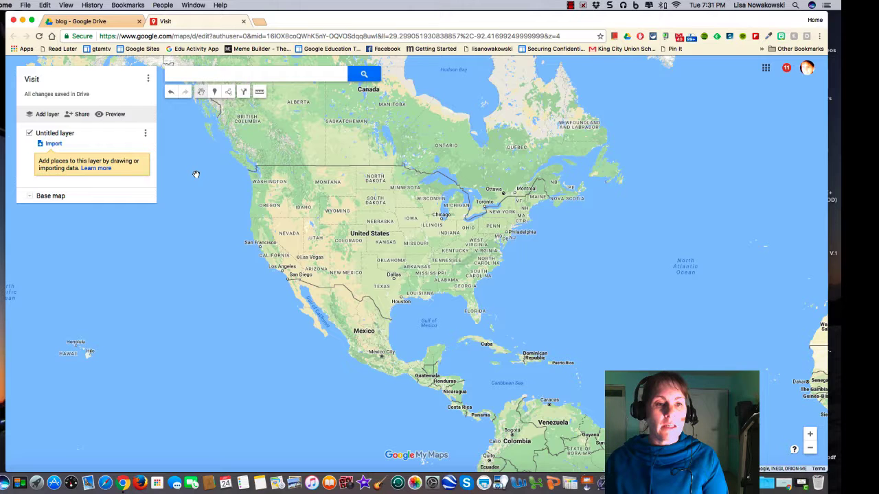
mouse_move(197, 175)
mouse_down()
mouse_move(204, 220)
mouse_move(255, 295)
mouse_move(302, 206)
mouse_move(325, 190)
mouse_move(251, 182)
mouse_up()
drag(310, 247, 245, 232)
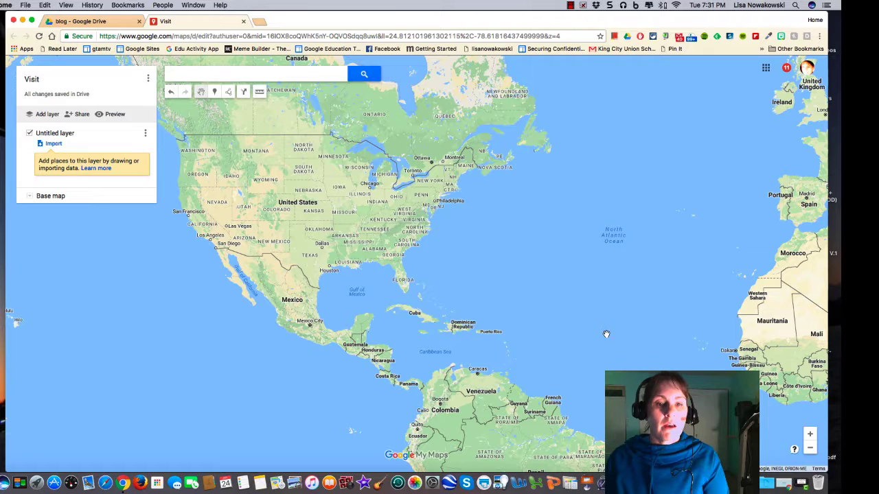
click(810, 434)
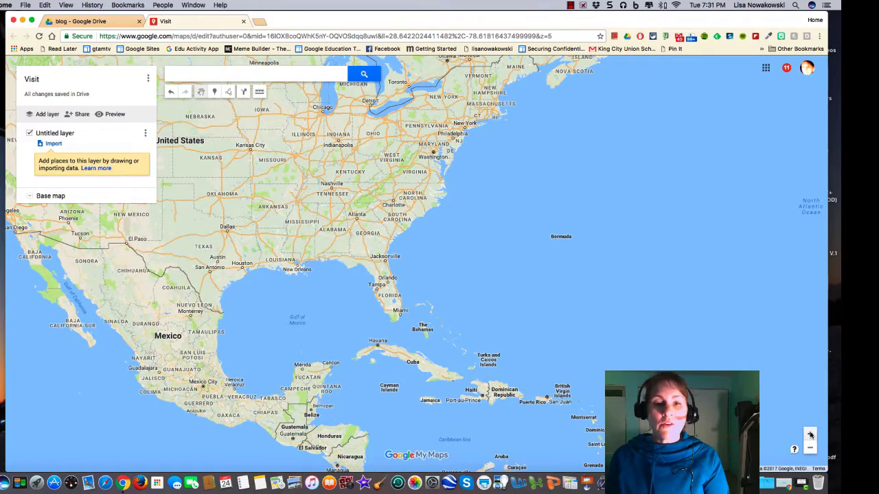
click(810, 435)
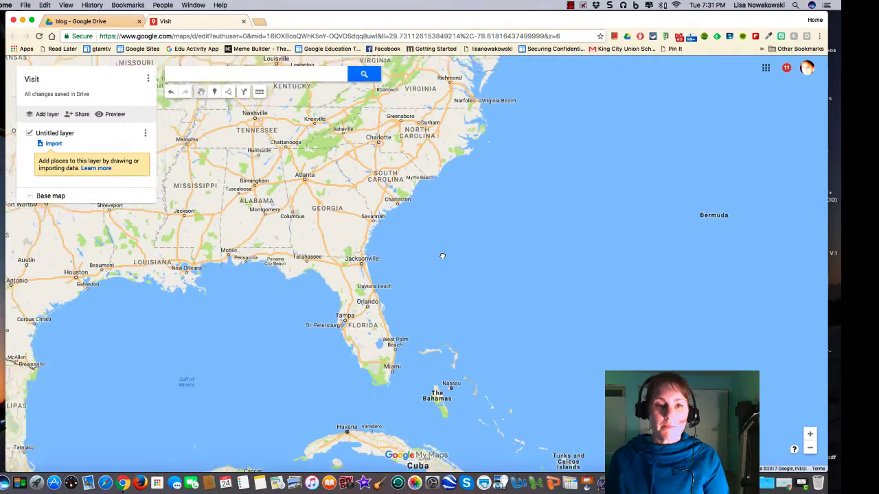
drag(443, 255, 543, 328)
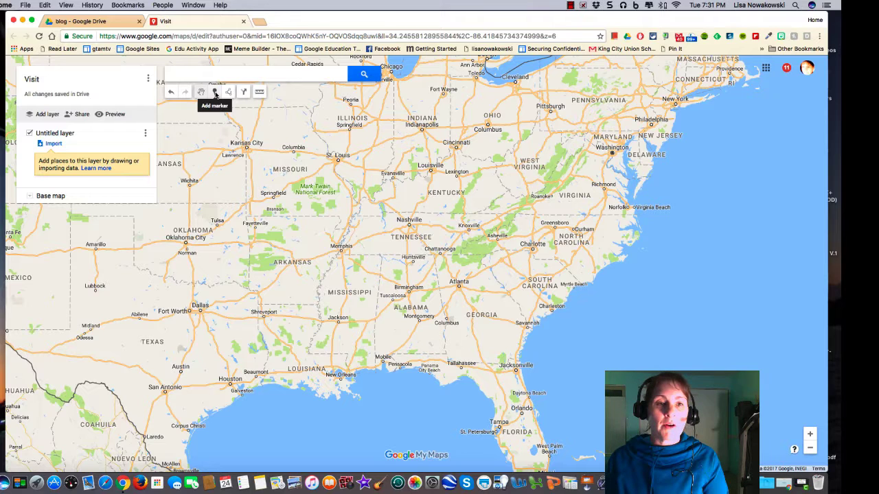
Place a marker on Columbus, Ohio and name it 'Columbus, OH'
click(215, 94)
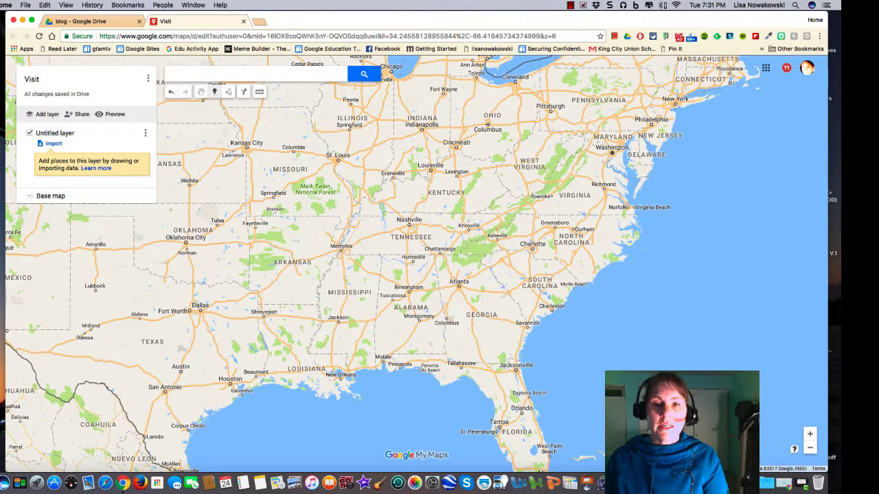
click(488, 125)
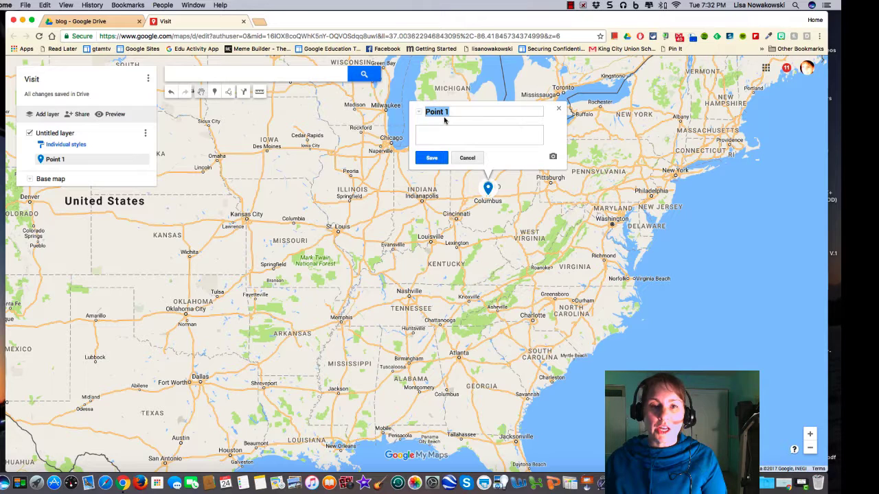
text(Colu)
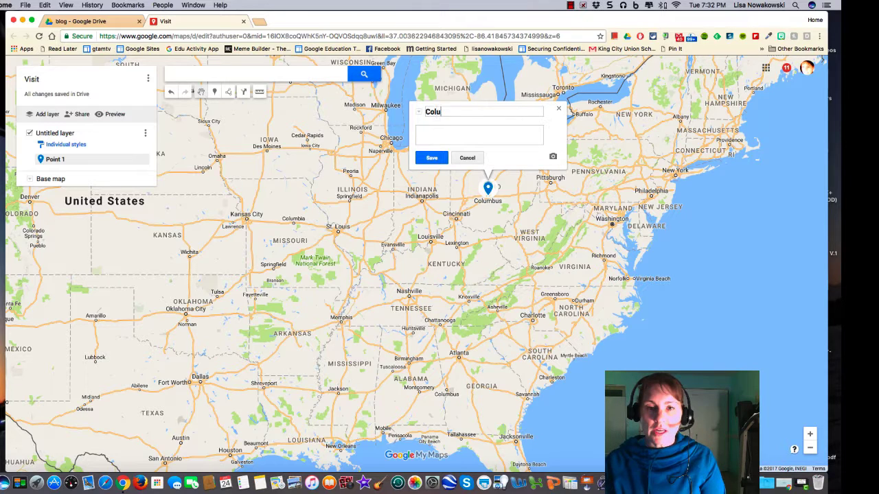
text(mbus, OH)
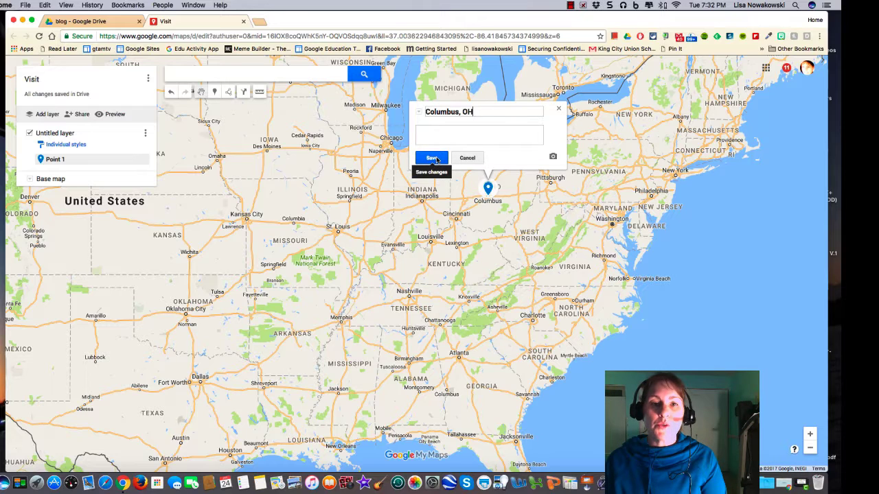
click(432, 159)
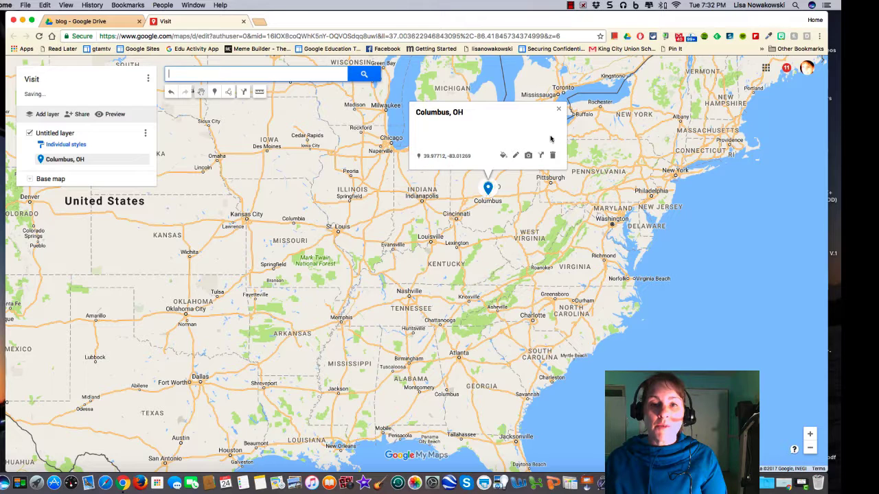
click(559, 112)
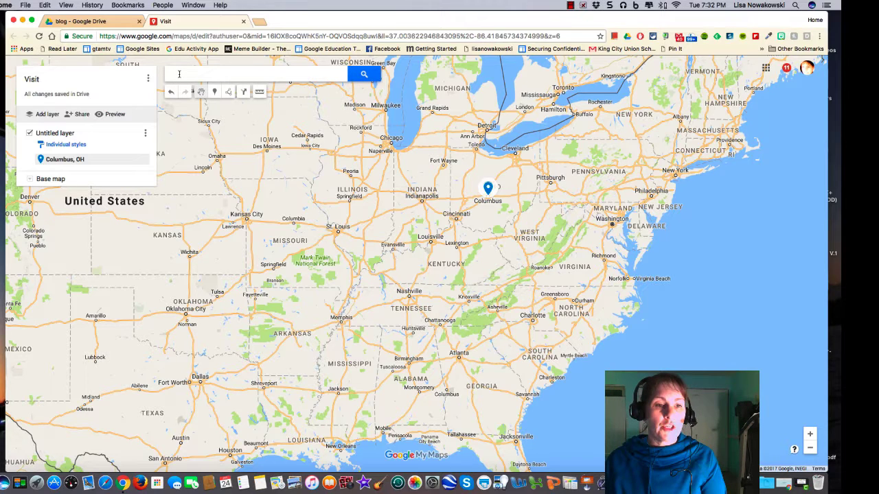
Search for 'Ann Ar', choose Ann Arbor, MI, and add it to the map layer
click(179, 74)
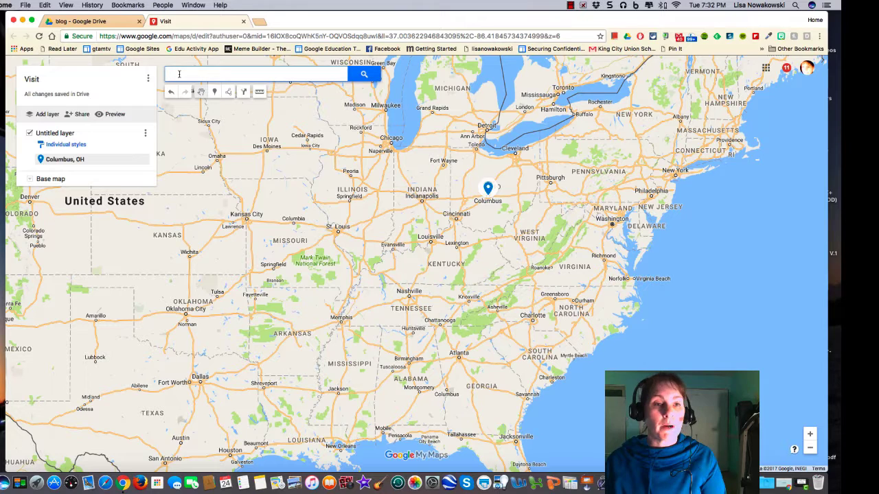
text(Ann Ar)
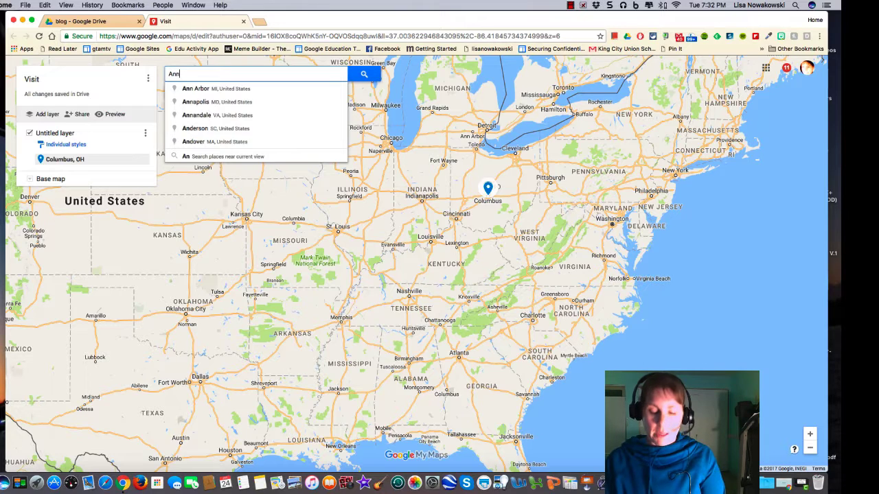
click(191, 90)
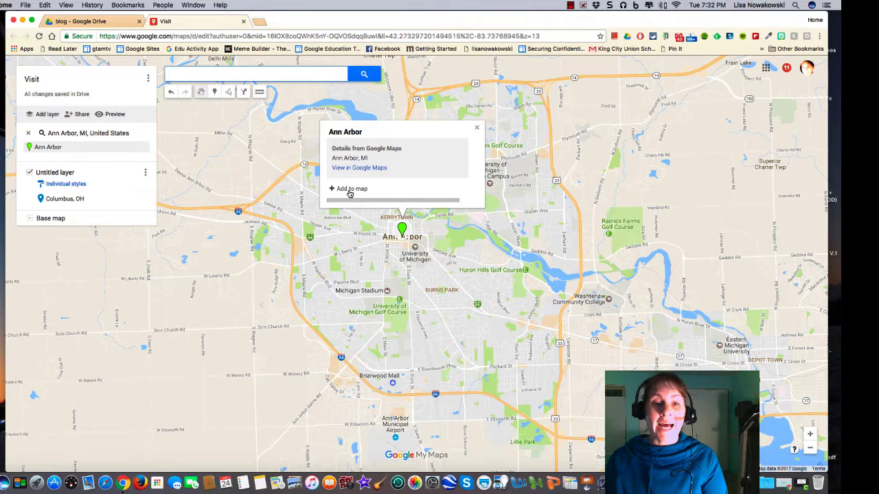
click(350, 189)
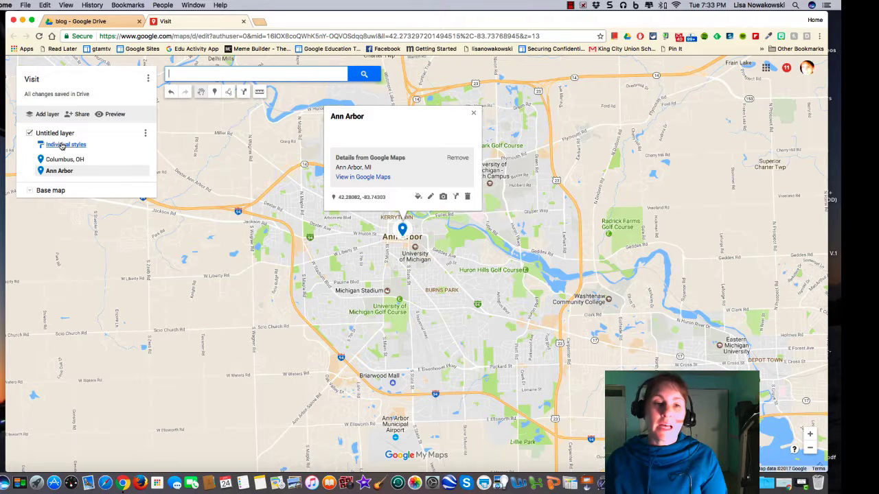
mouse_move(56, 169)
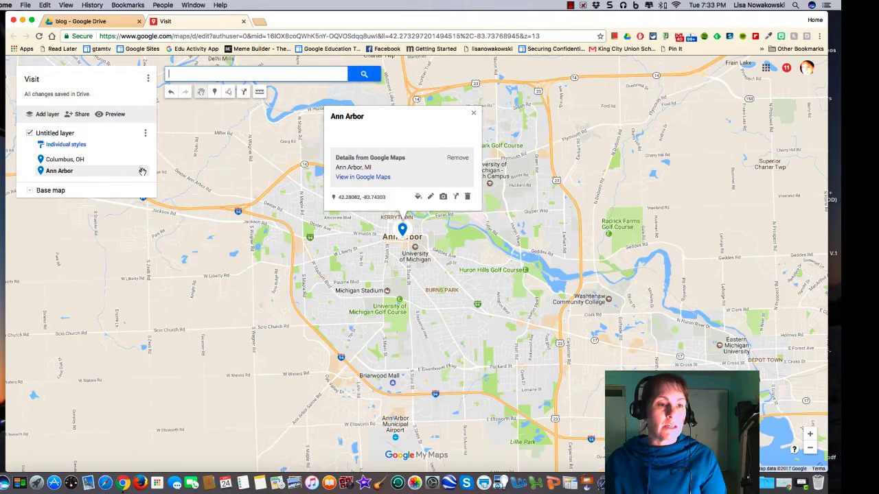
click(473, 115)
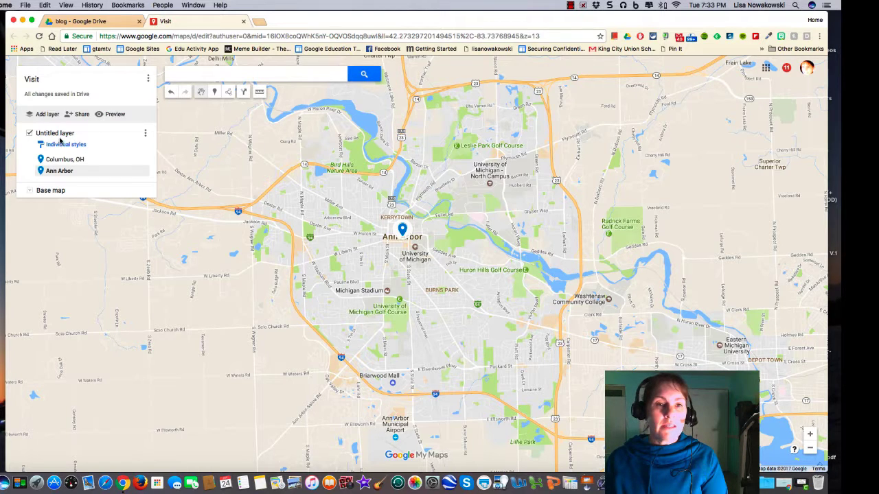
Zoom out six levels until Ann Arbor and Columbus both show, and open the line, shape and route choices
click(229, 98)
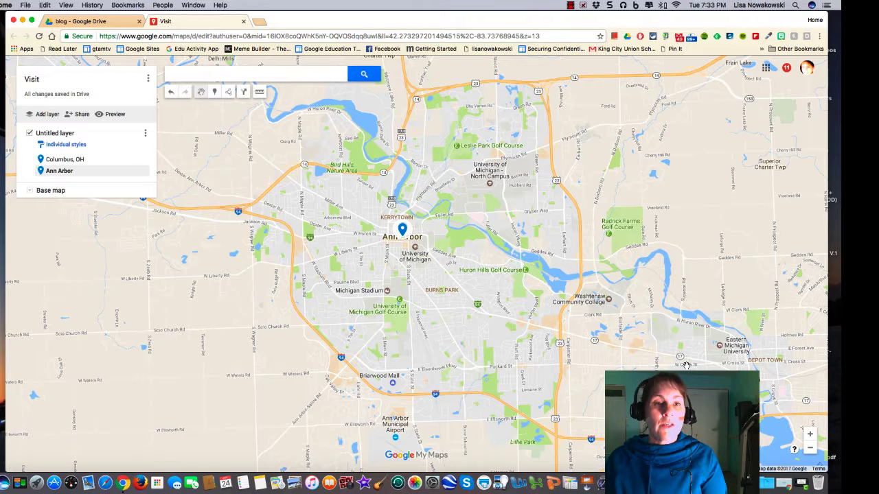
click(809, 451)
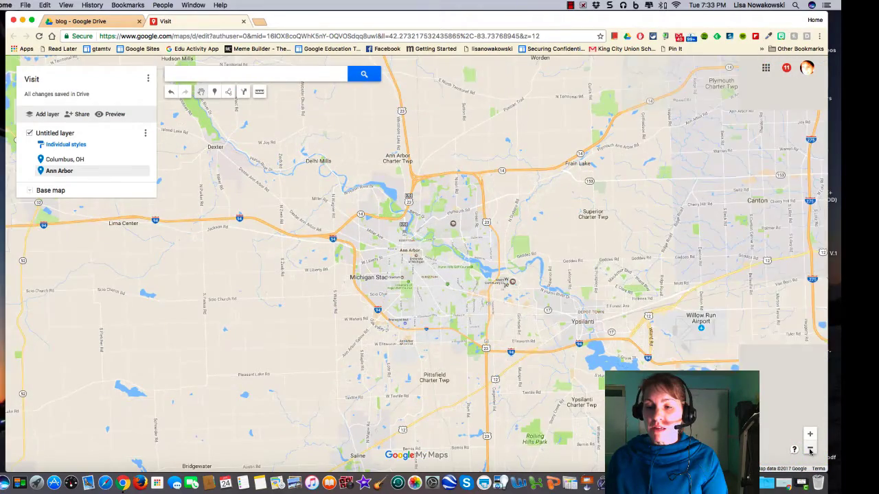
click(809, 451)
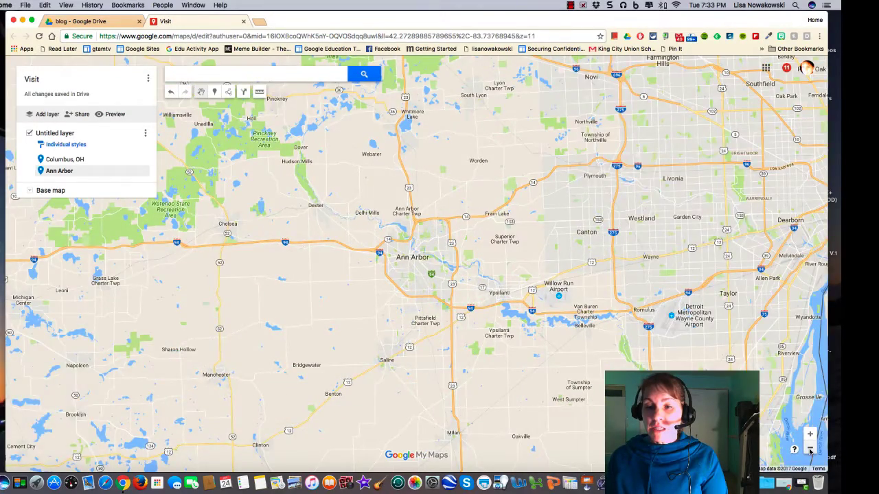
click(809, 450)
click(809, 450)
click(809, 450)
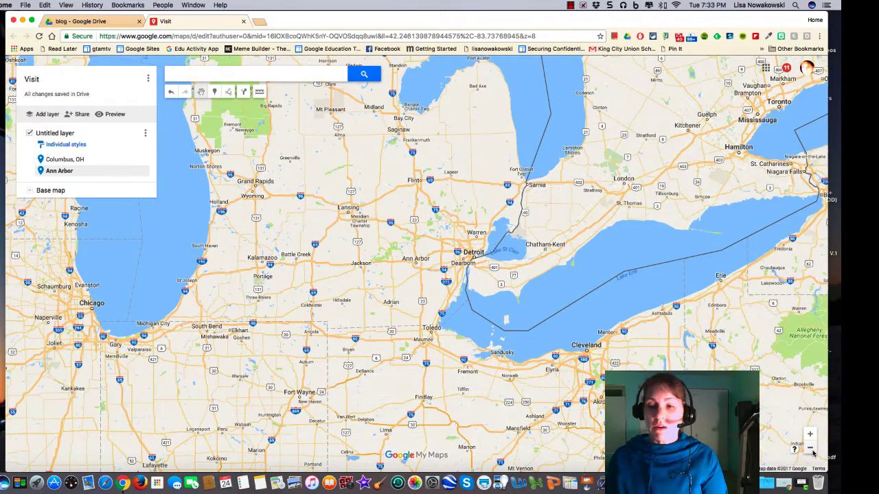
click(810, 448)
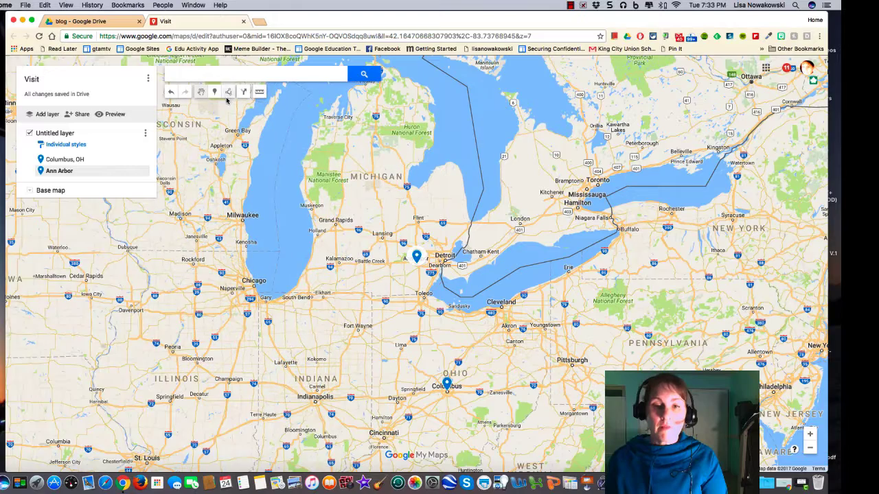
click(229, 92)
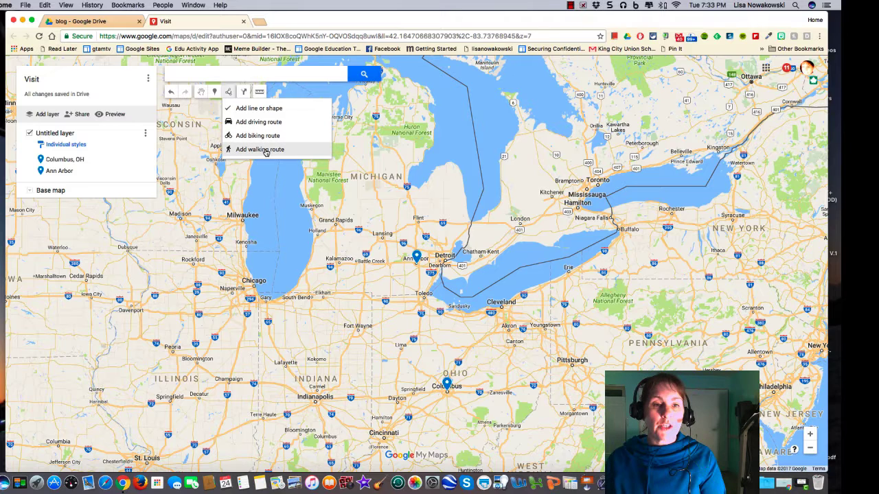
Draw a triangle from Ann Arbor to Columbus to near Kokomo and name it 'Shape'
click(416, 261)
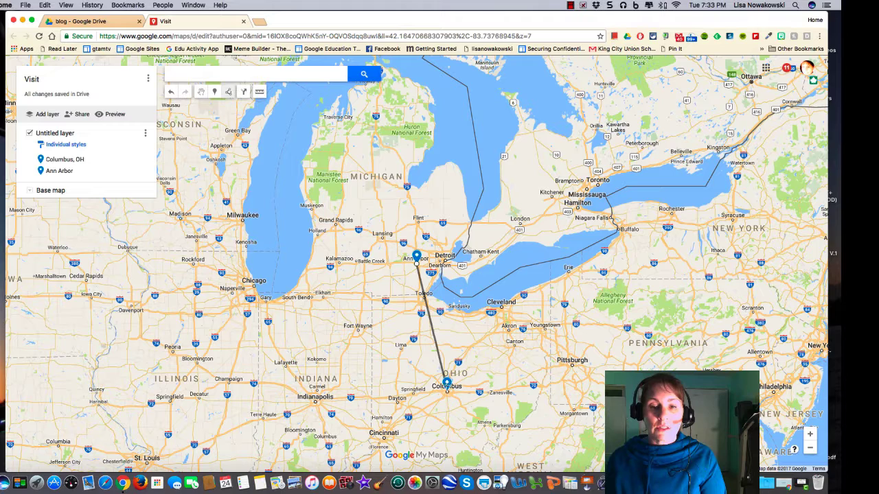
double_click(447, 384)
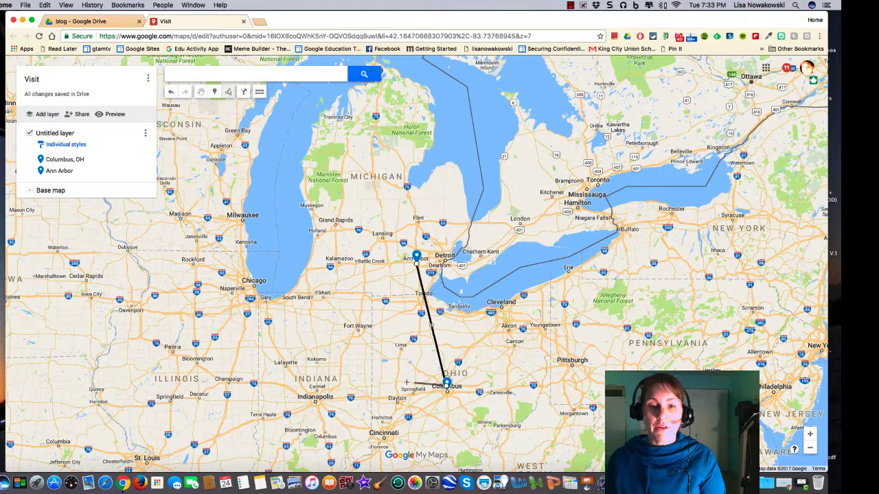
click(335, 358)
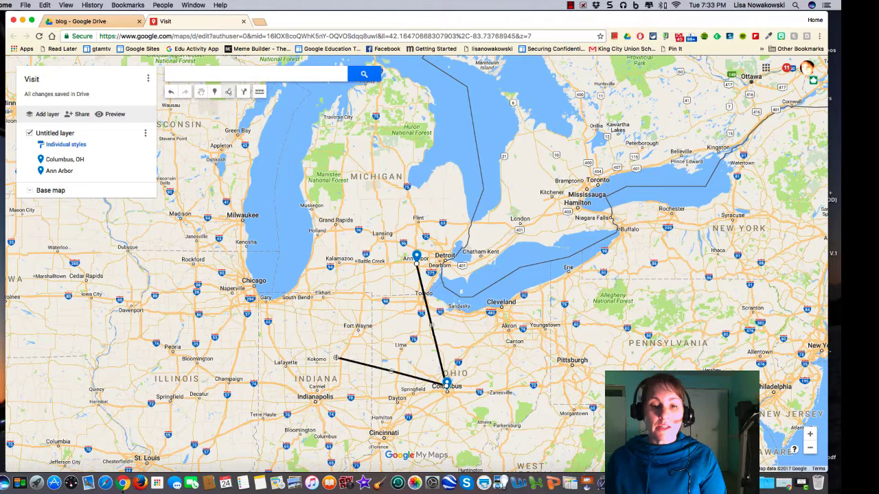
click(416, 266)
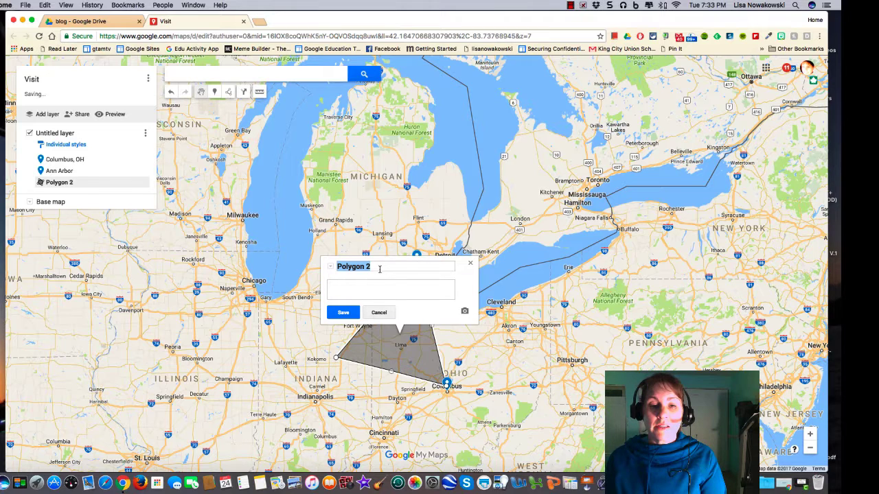
text(Shape)
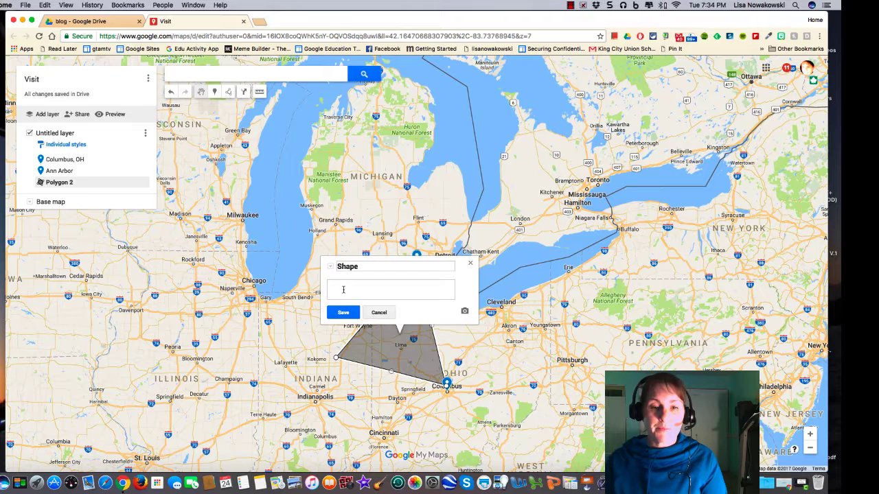
click(343, 313)
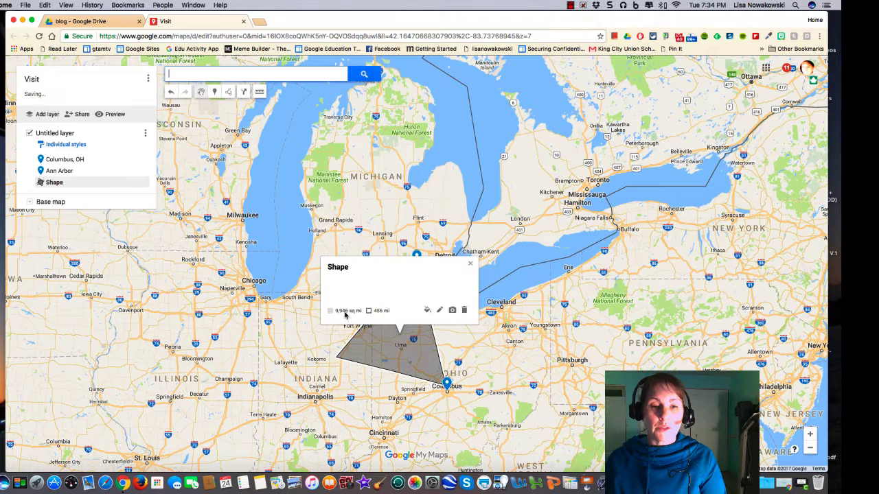
click(471, 266)
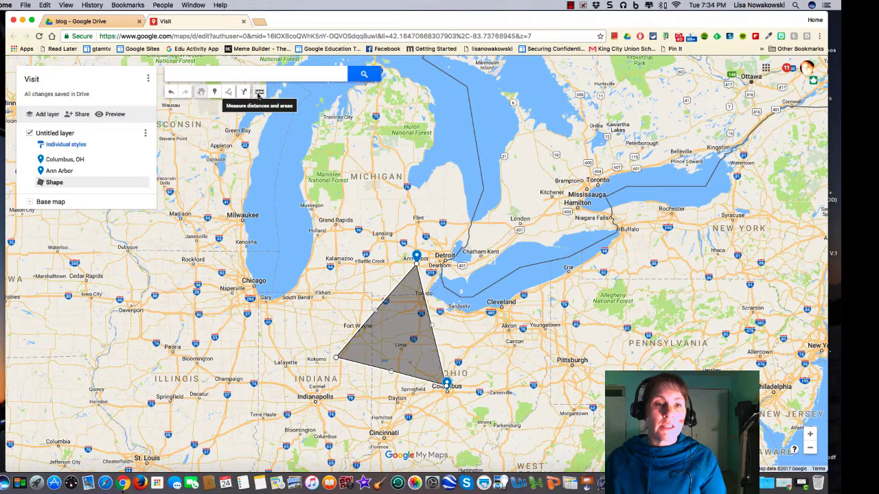
Measure the Ann Arbor–Columbus–Kokomo triangle (456 mi, 9,946 sq mi), then open Ann Arbor's details card
click(258, 94)
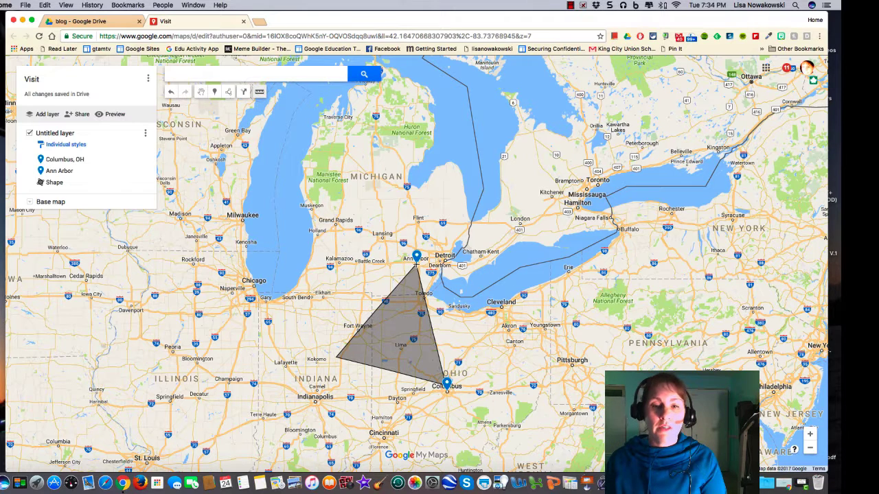
click(416, 265)
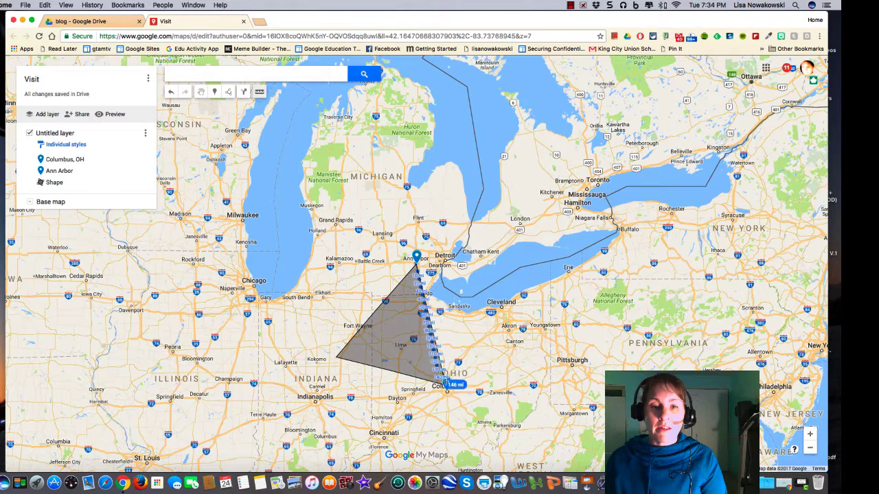
click(447, 383)
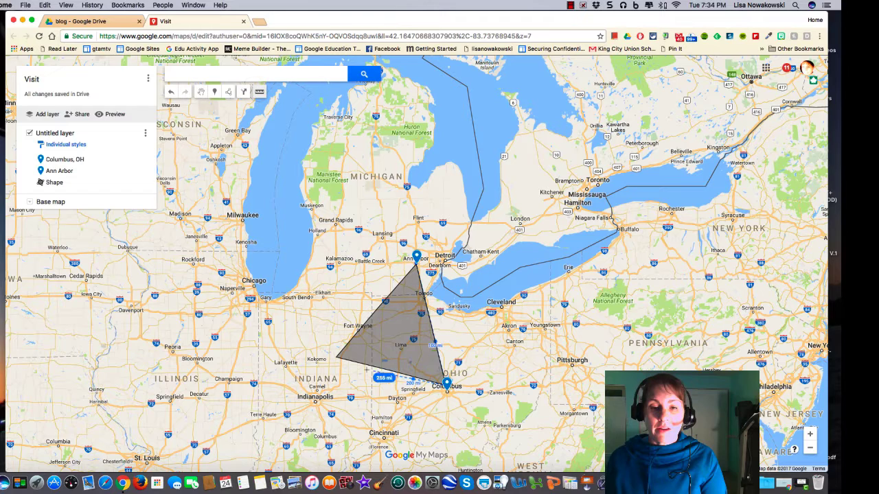
click(337, 361)
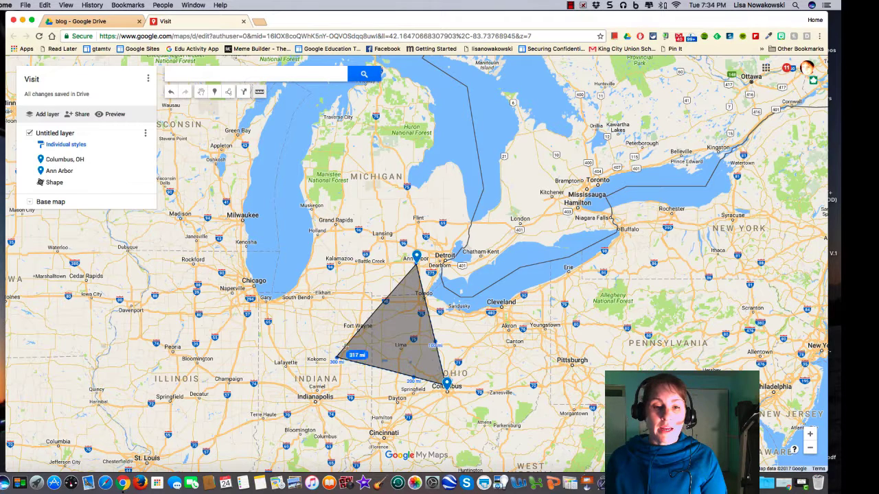
click(414, 265)
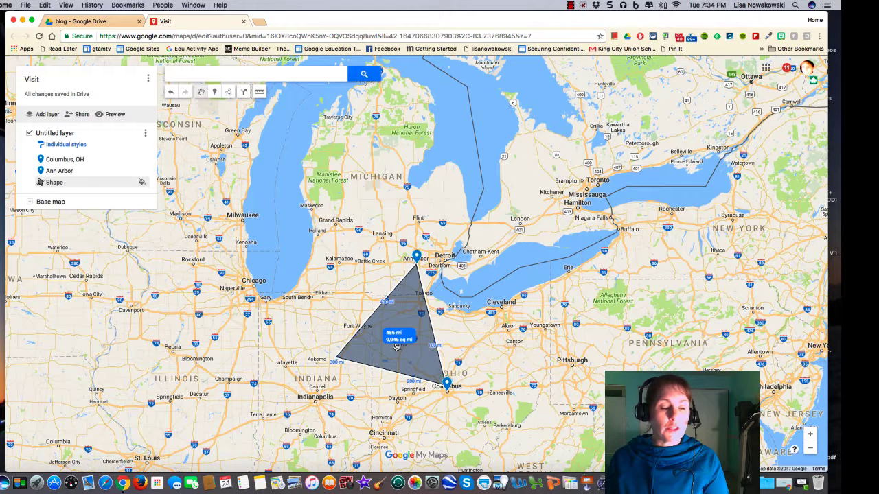
click(417, 256)
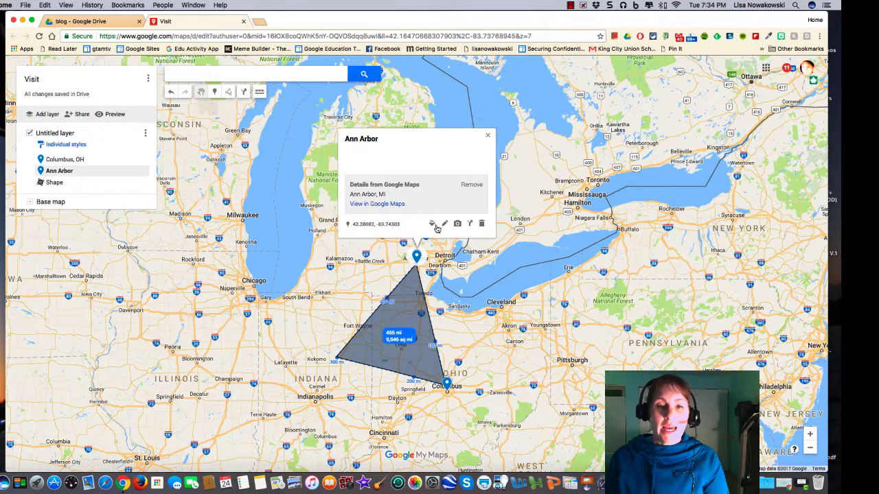